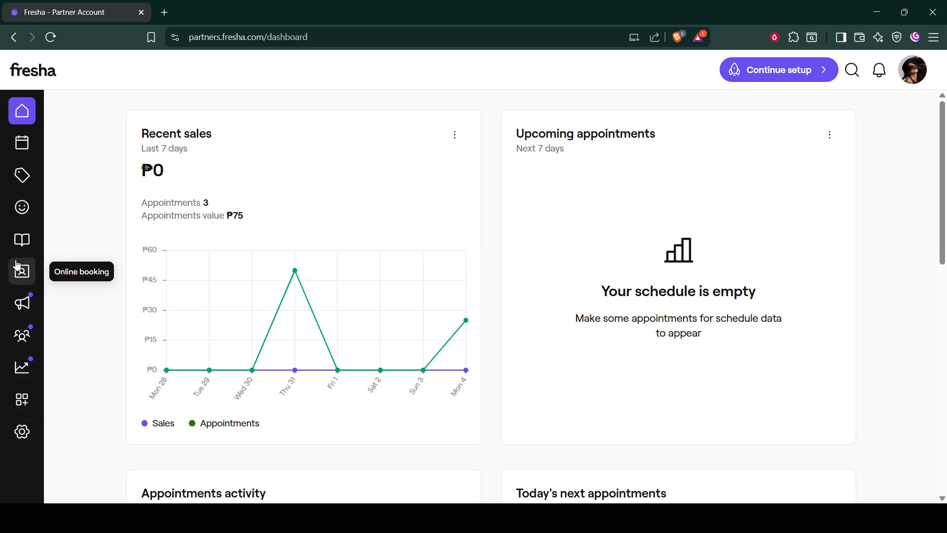
Step: Open Deals from the marketing settings and start a new deal of the Promotion type
click(19, 438)
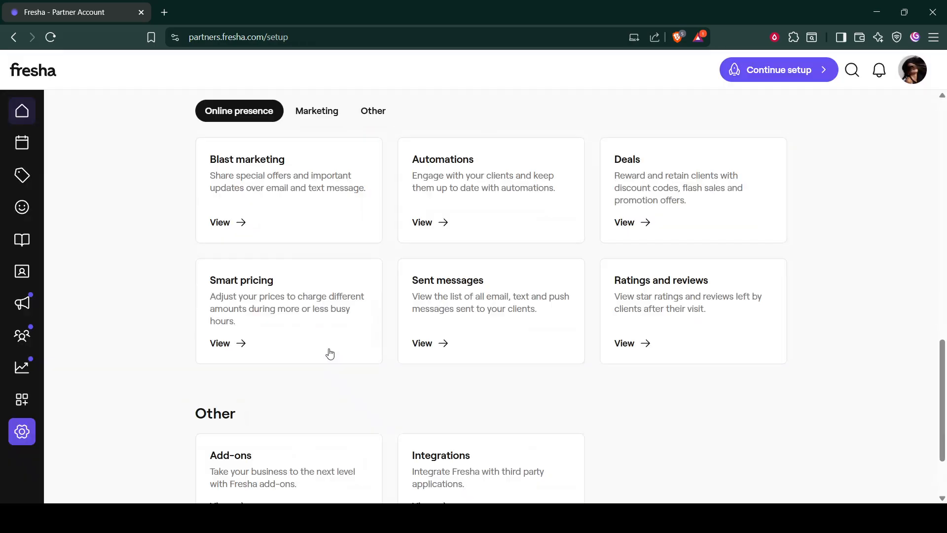
click(321, 119)
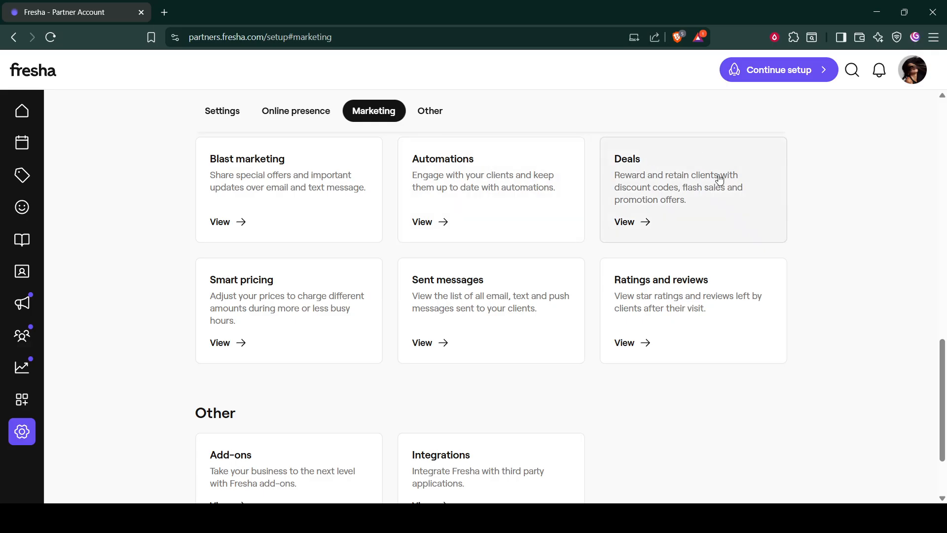
click(690, 194)
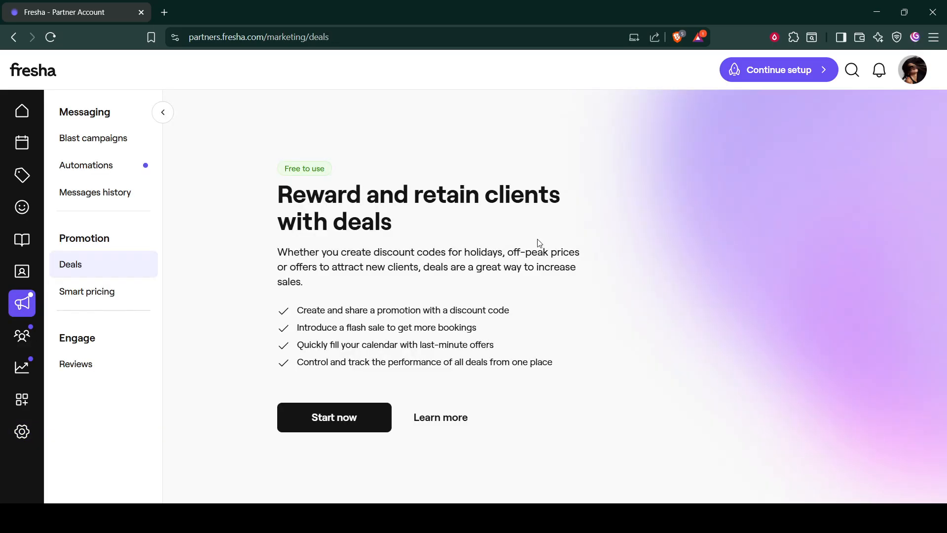
click(338, 420)
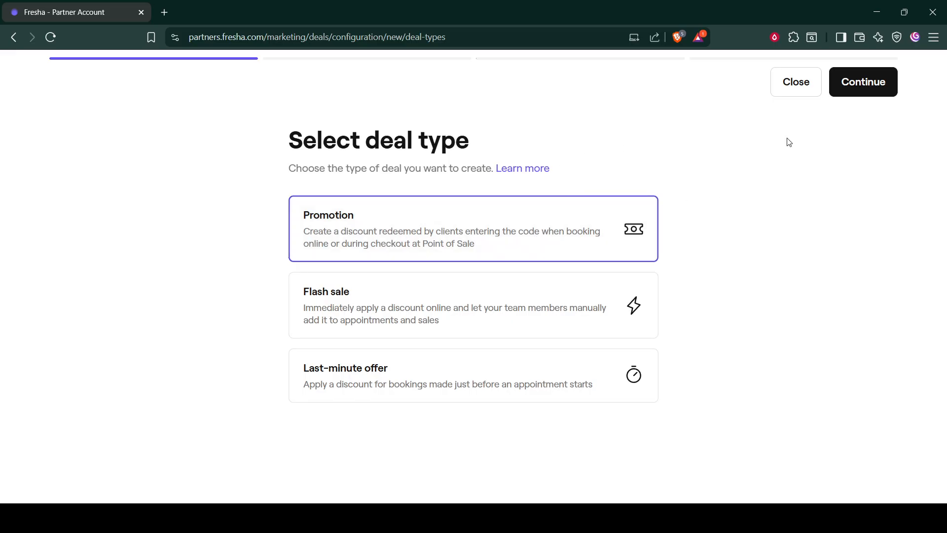
click(862, 83)
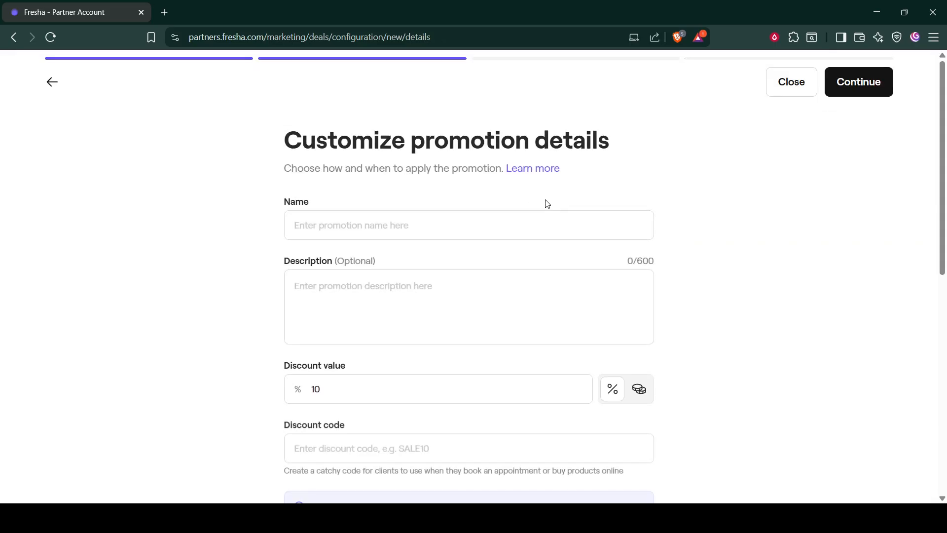
Step: Name the promotion "Sample" and enter "asdasd" as its description
click(422, 226)
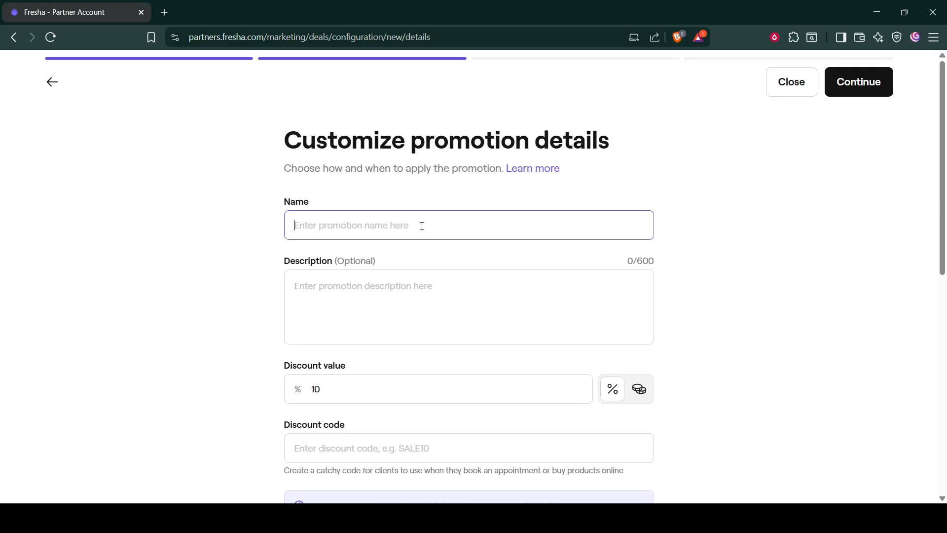
text(Sm)
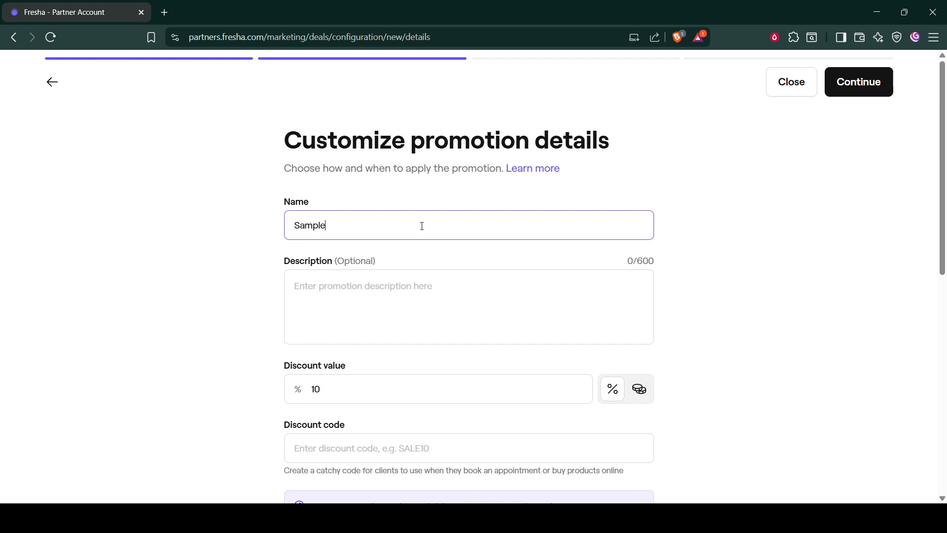
key(Tab)
text(as)
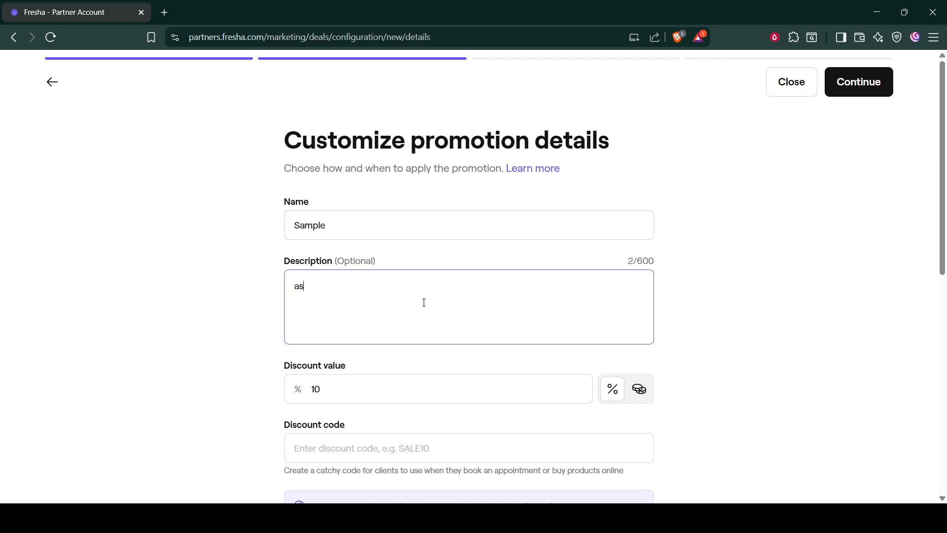
text(dasd)
scroll(522, 305, down, 3)
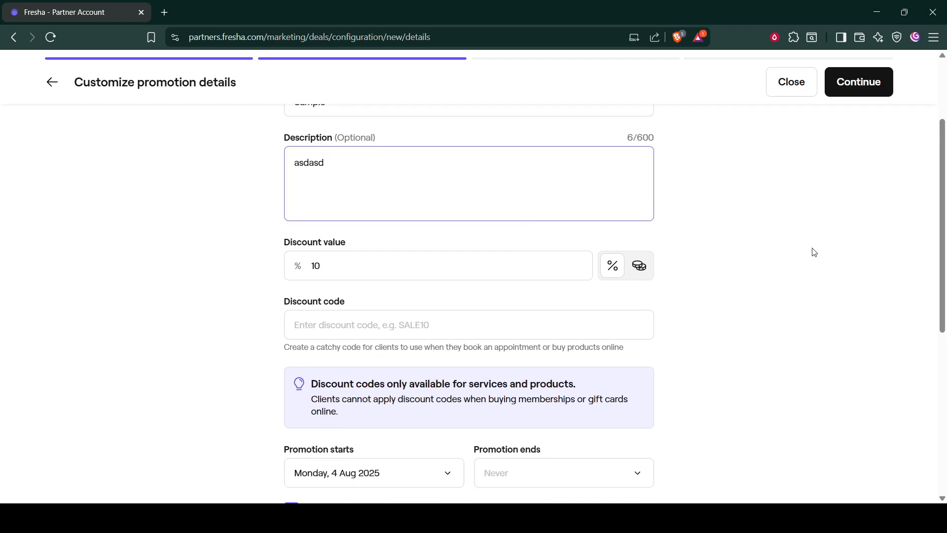
click(815, 252)
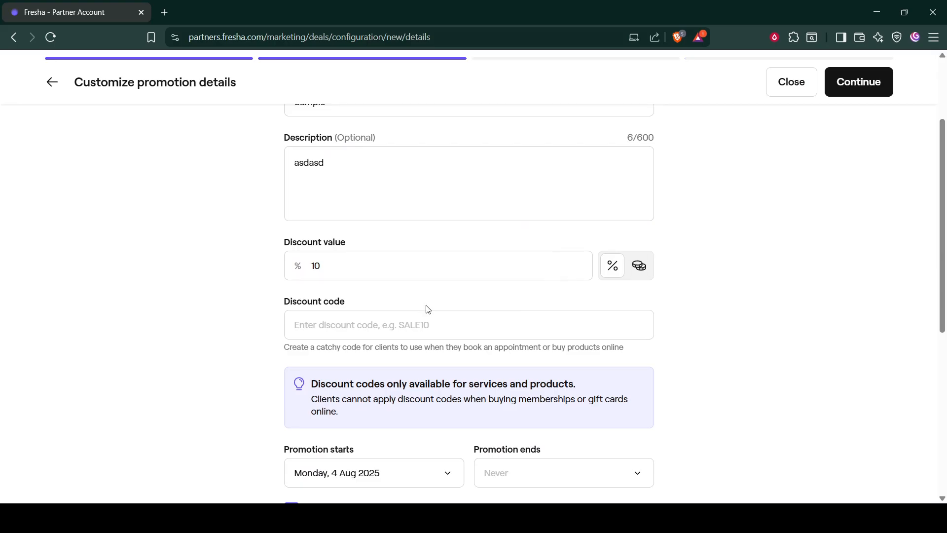
Step: Enter SALE10 as the promotion's discount code
click(429, 321)
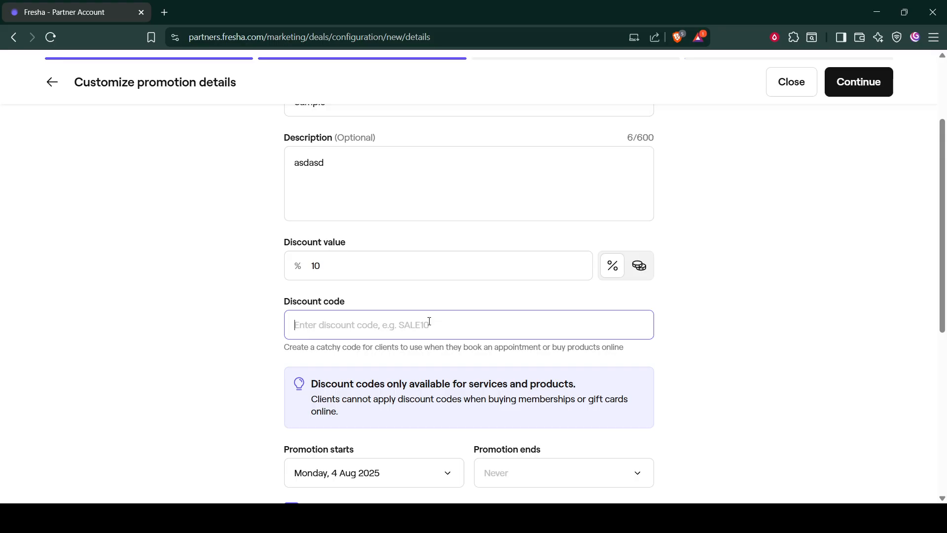
text(SALE10)
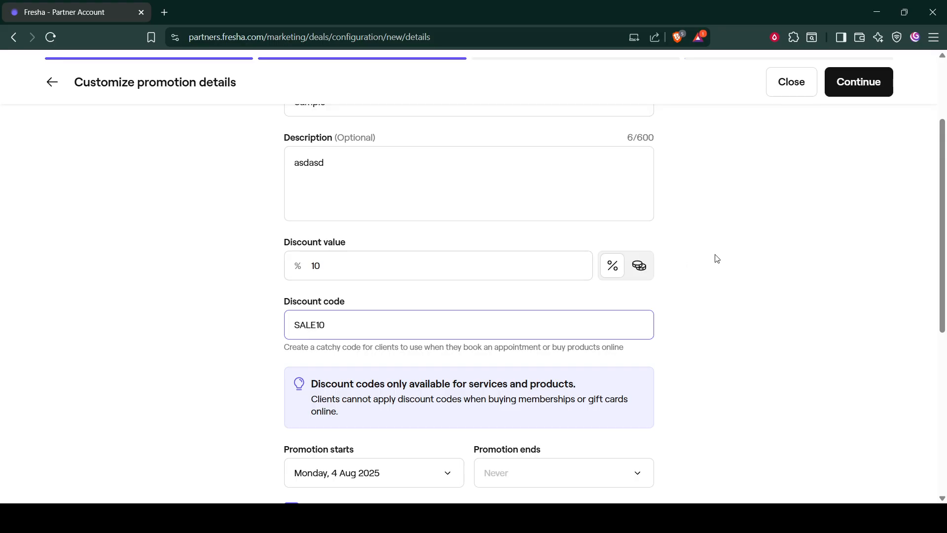
click(734, 279)
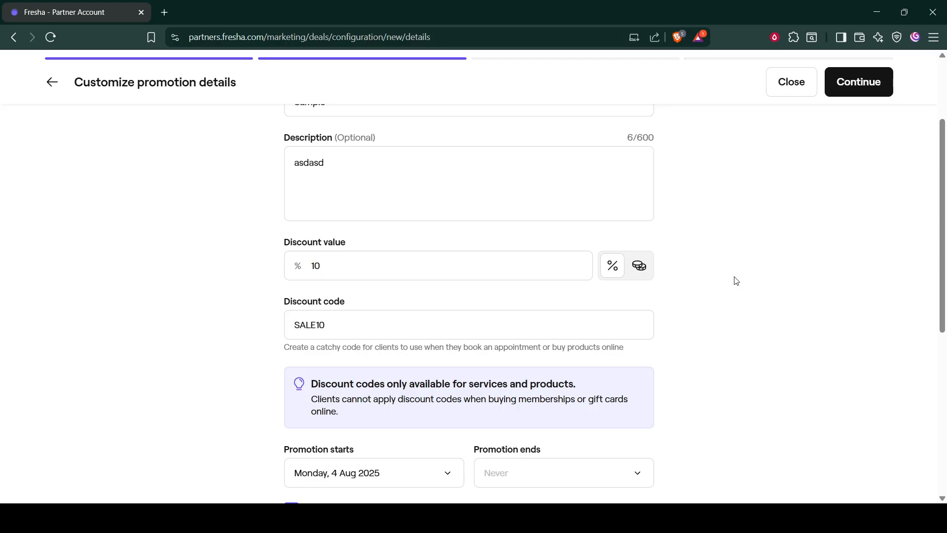
Step: Set the promotion's end date to Sunday, 24 Aug 2025
scroll(737, 274, down, 3)
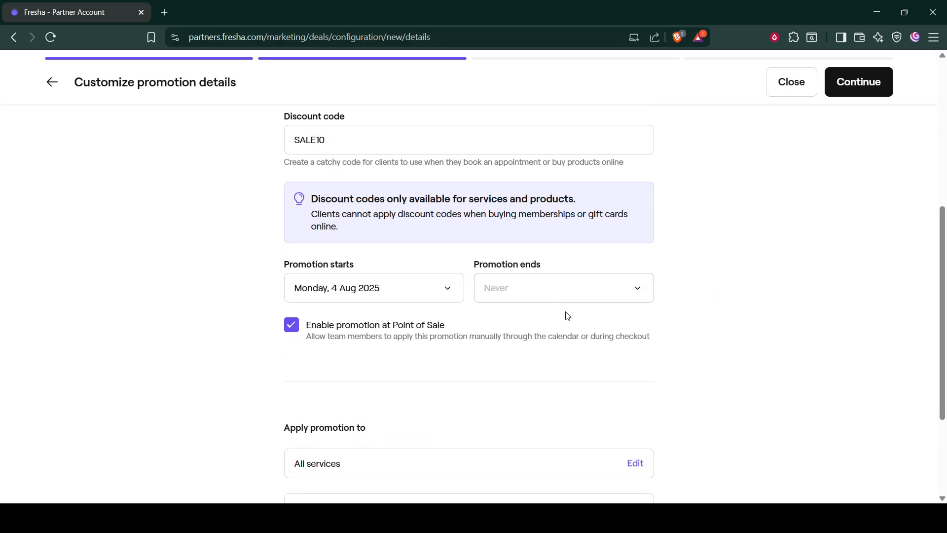
click(602, 295)
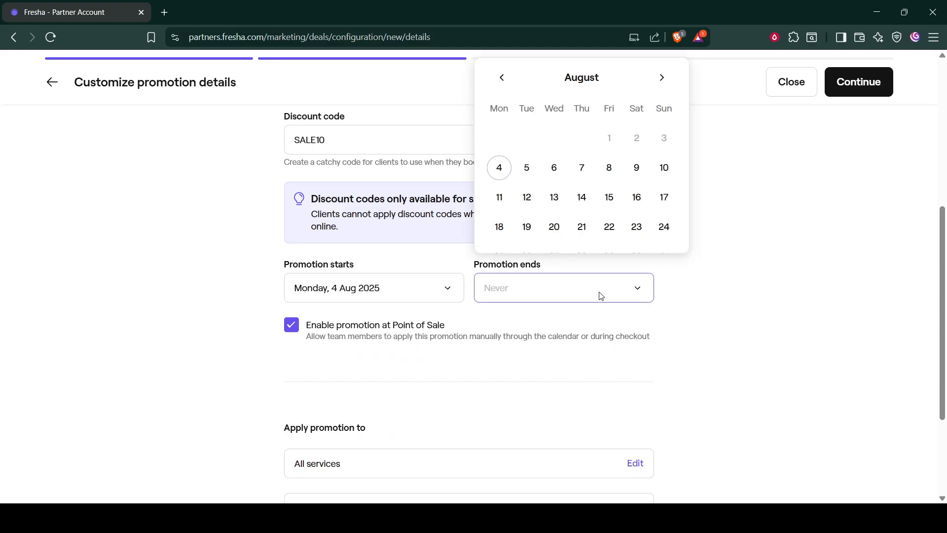
click(665, 234)
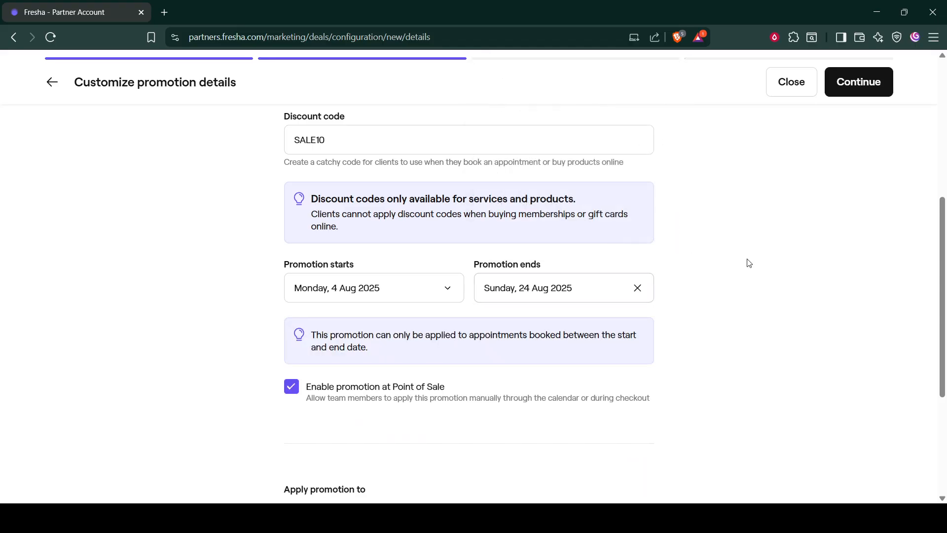
Step: Review the promotion's discount value, code, start and end dates, Point of Sale option, and the services, products, memberships and gift cards it covers
scroll(507, 310, down, 2)
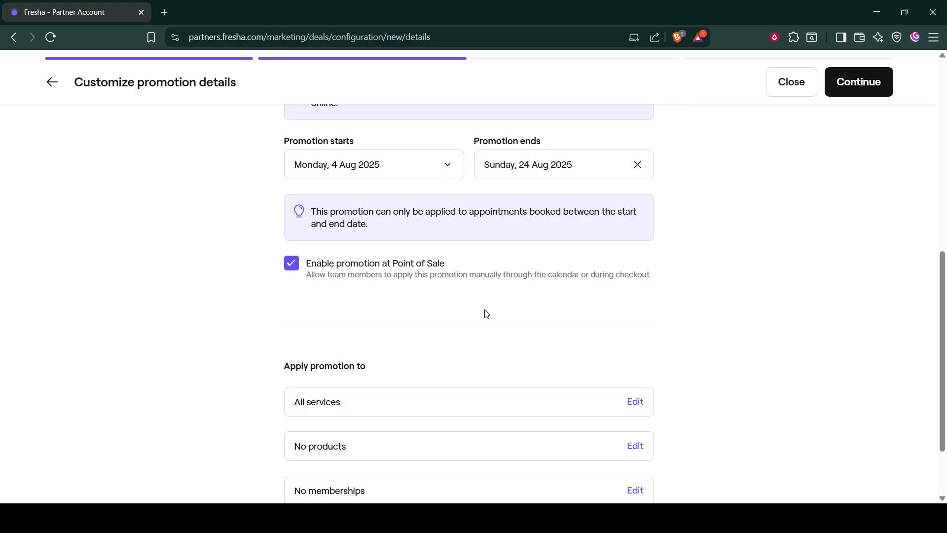
scroll(486, 315, down, 2)
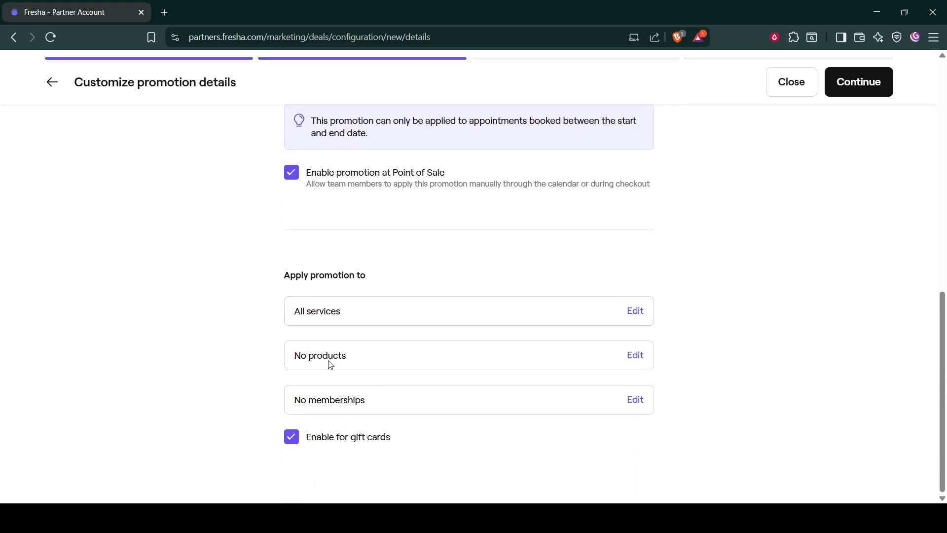
scroll(329, 253, up, 5)
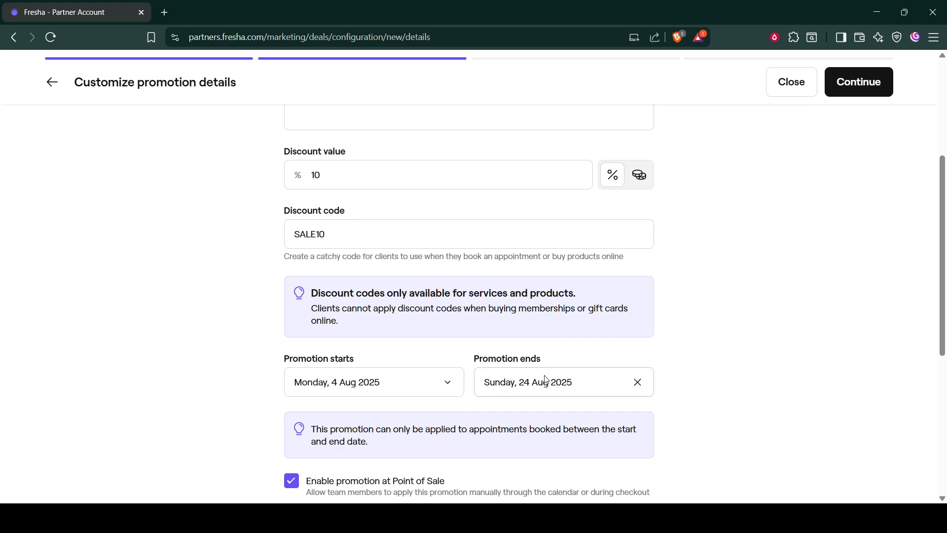
mouse_move(532, 361)
mouse_down()
mouse_move(487, 361)
mouse_move(547, 360)
mouse_up()
click(547, 361)
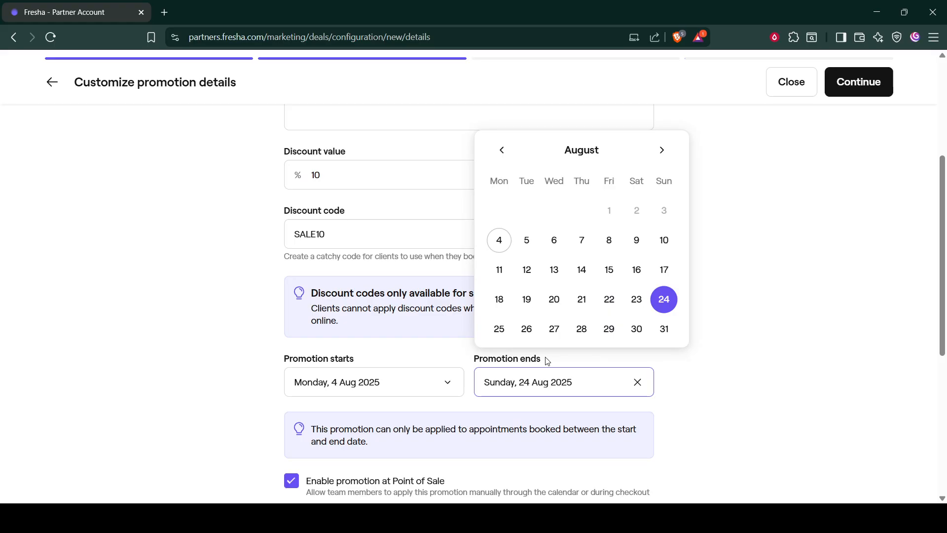
click(789, 326)
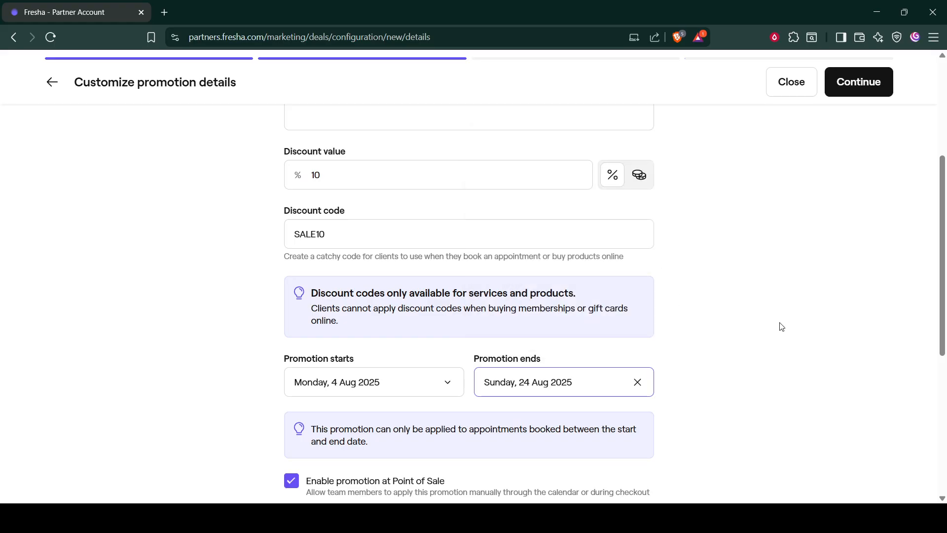
scroll(564, 358, down, 2)
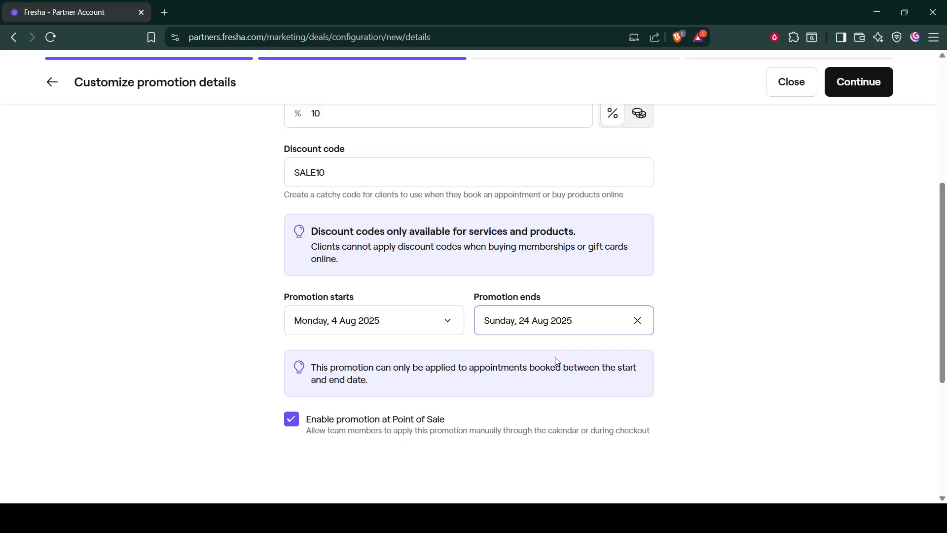
scroll(557, 362, up, 2)
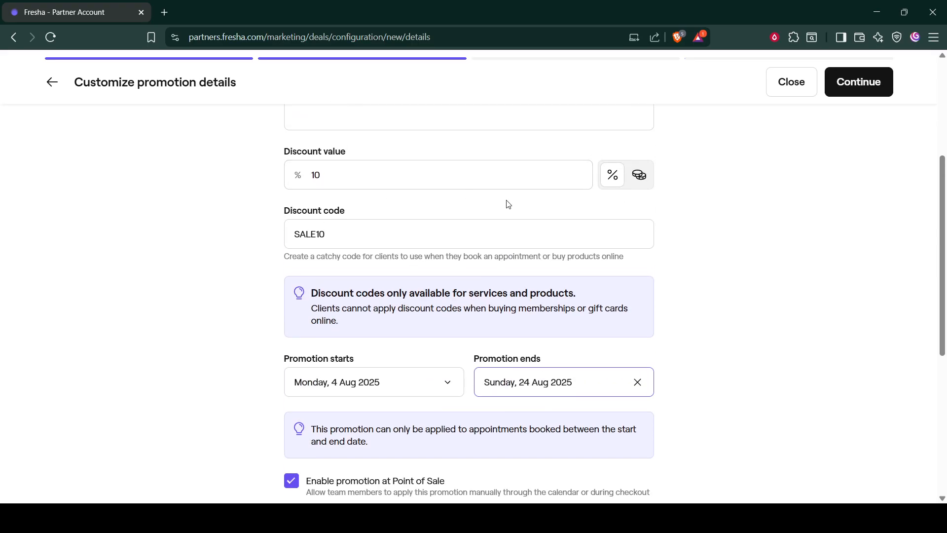
scroll(661, 276, down, 4)
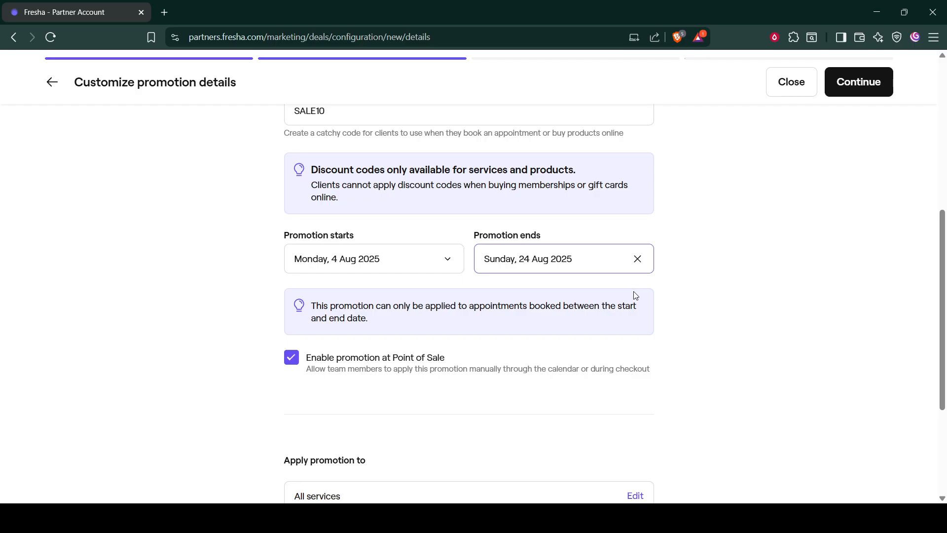
scroll(633, 306, down, 3)
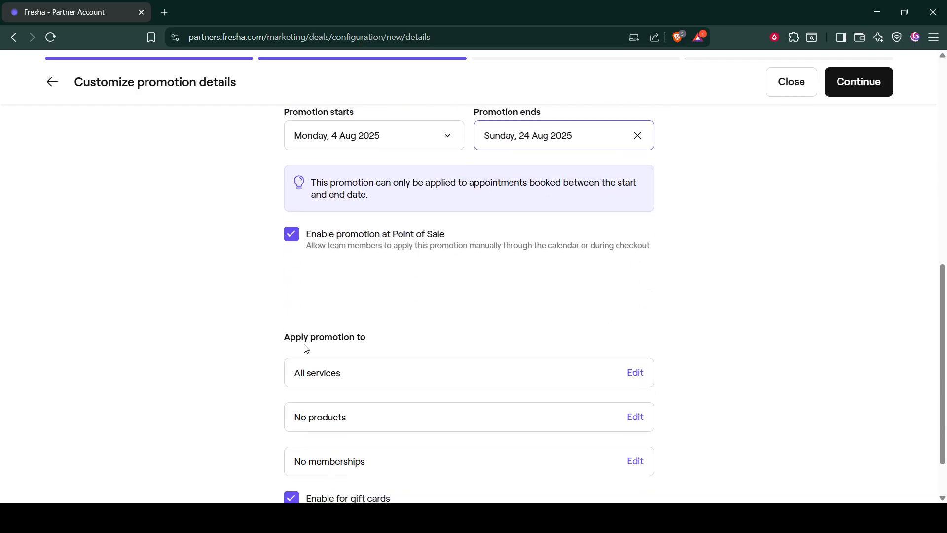
drag(288, 341, 368, 340)
click(402, 345)
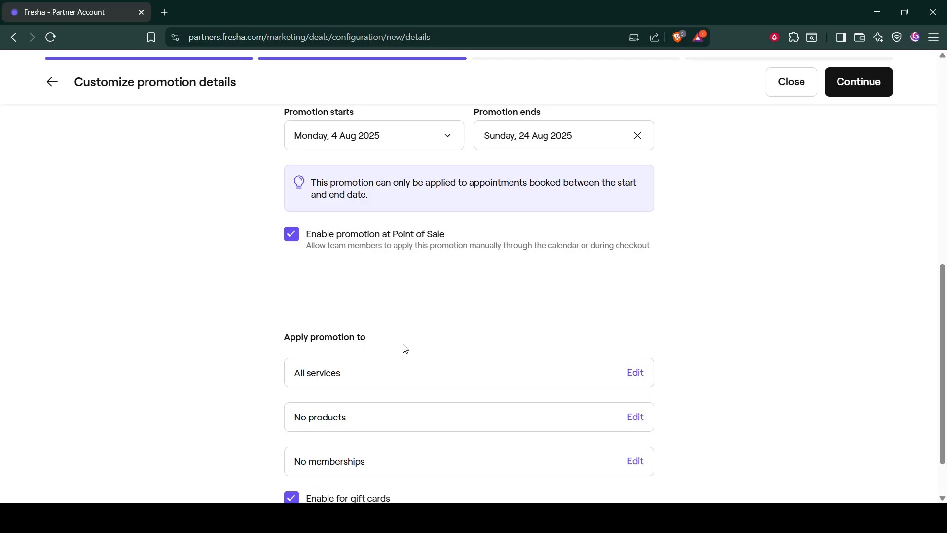
scroll(464, 414, down, 2)
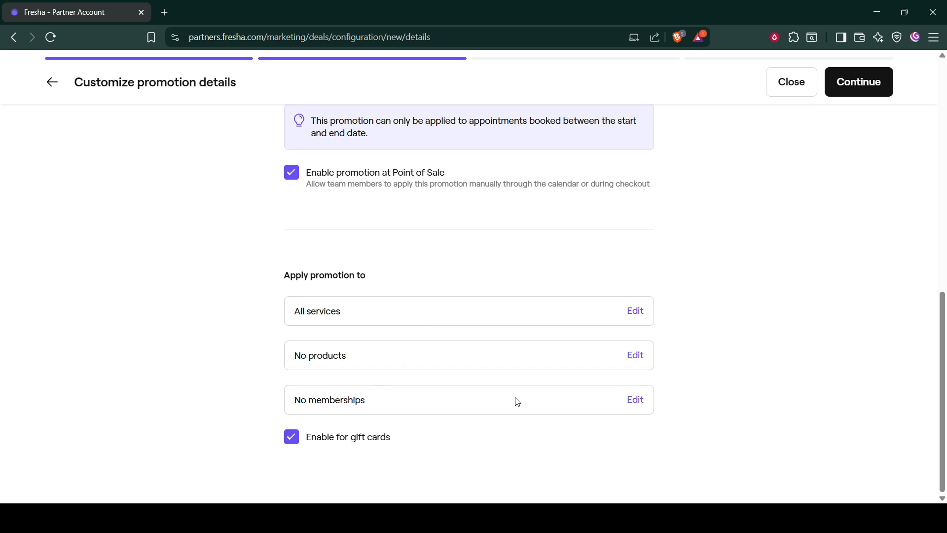
scroll(770, 350, up, 3)
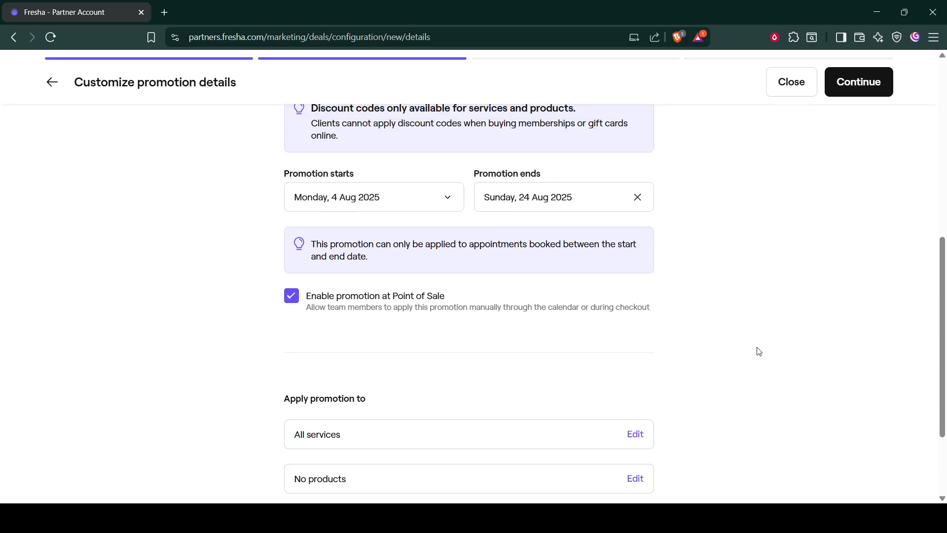
scroll(758, 353, up, 3)
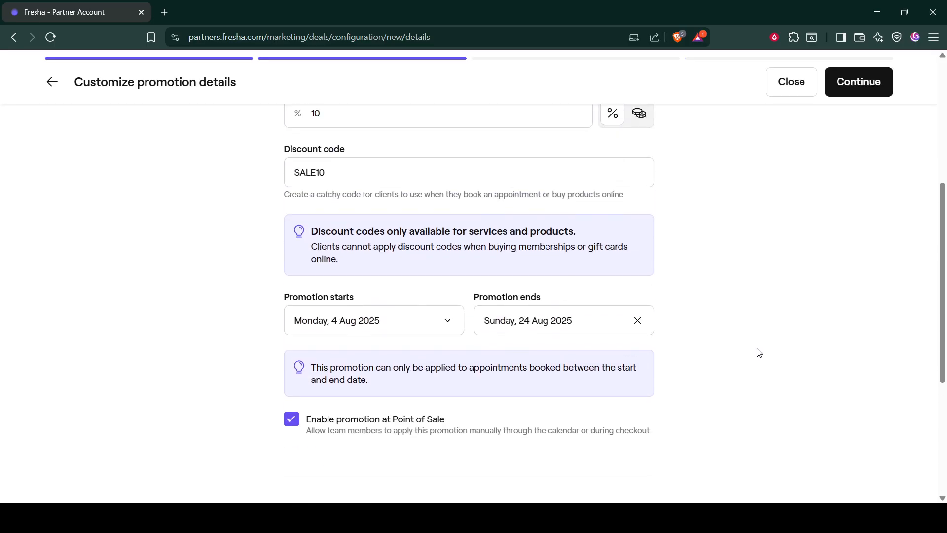
scroll(758, 355, down, 3)
scroll(758, 357, down, 3)
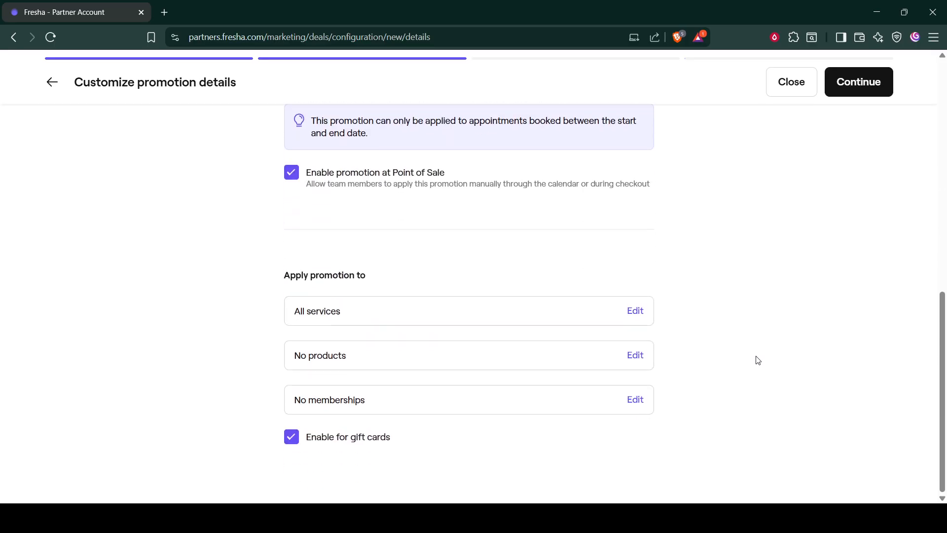
scroll(758, 360, up, 7)
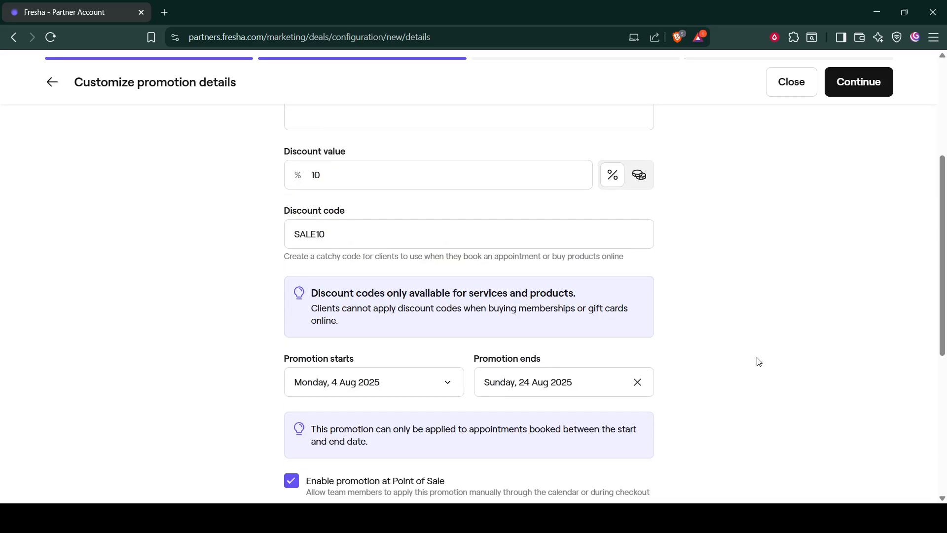
scroll(758, 361, up, 3)
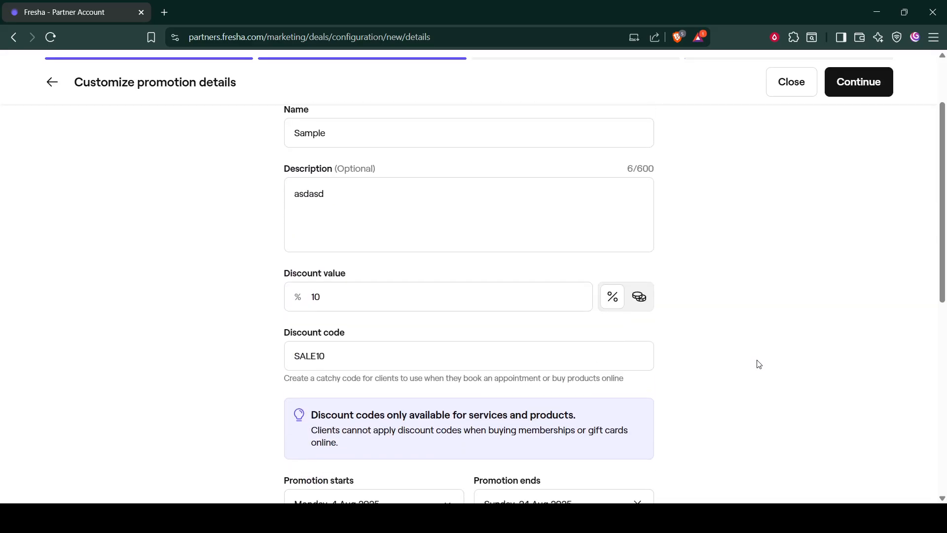
Step: Accept the promotion details and proceed past the promotion limits to the team member selection
scroll(757, 363, down, 4)
click(843, 93)
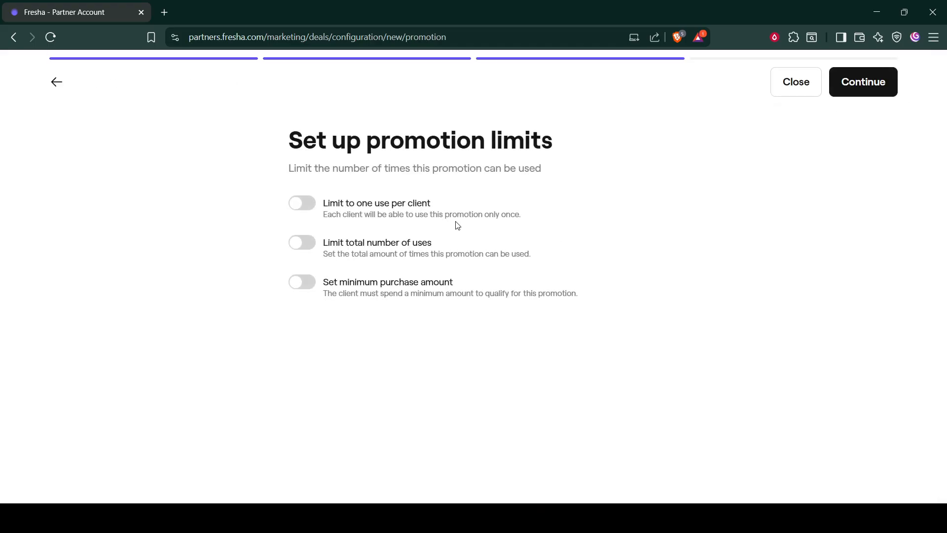
click(306, 209)
click(306, 210)
click(874, 84)
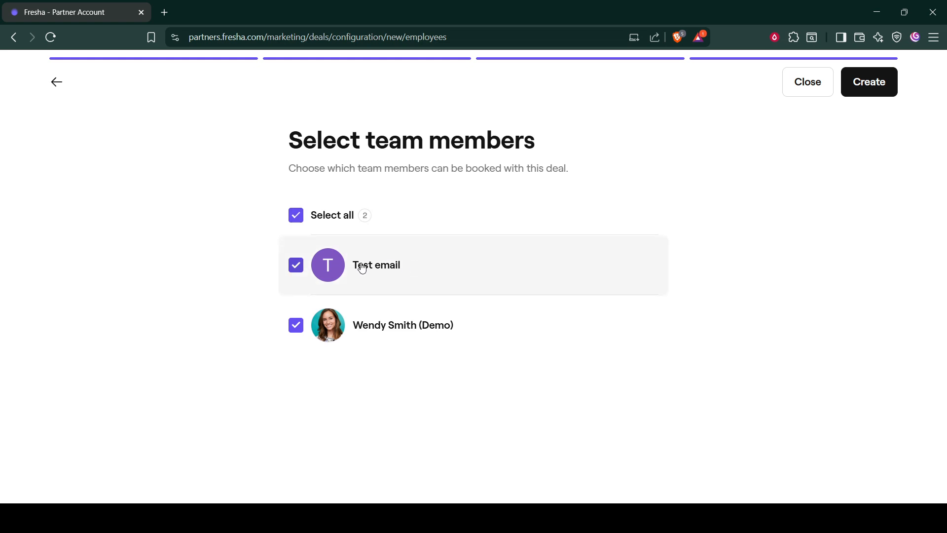
Step: Exclude the demo team member from the deal and create the promotion
click(298, 332)
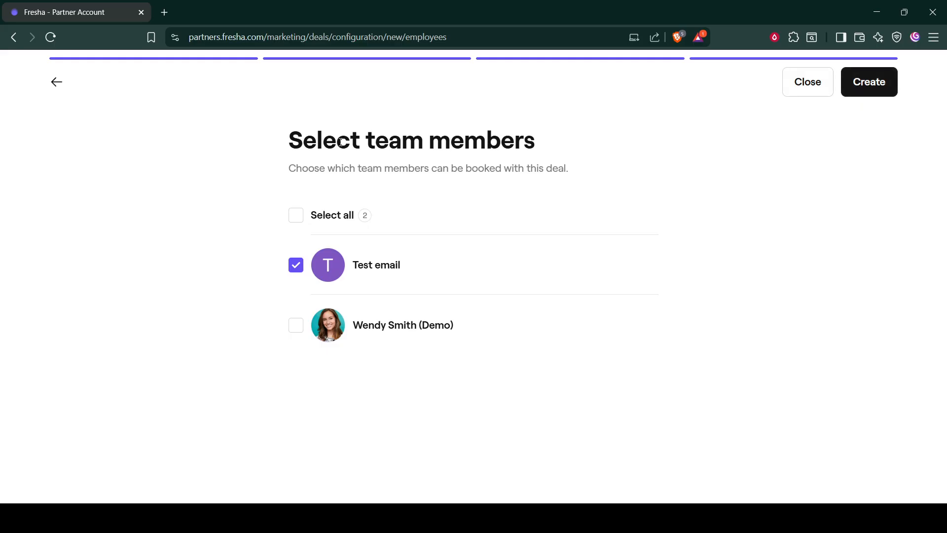
click(860, 93)
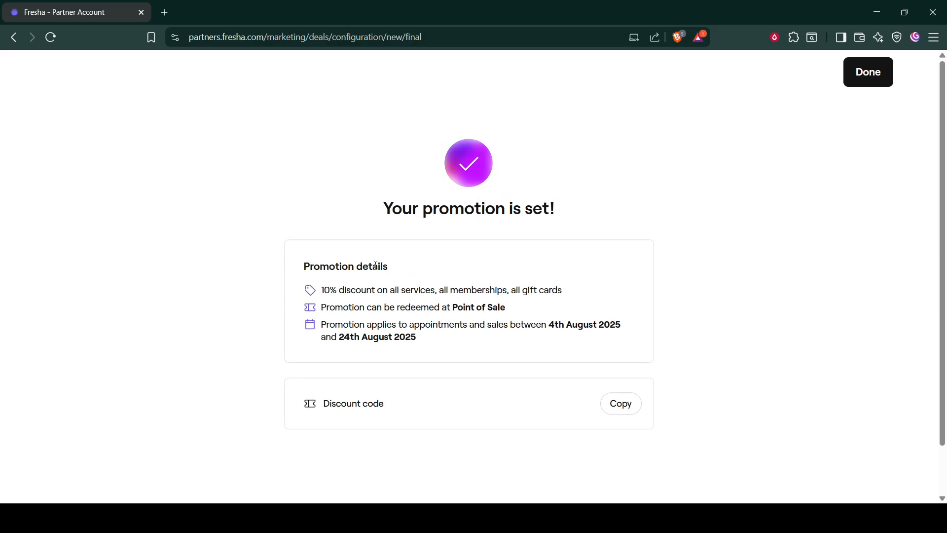
Step: Review the new promotion's details summary and copy its discount code to the clipboard
drag(427, 341, 308, 266)
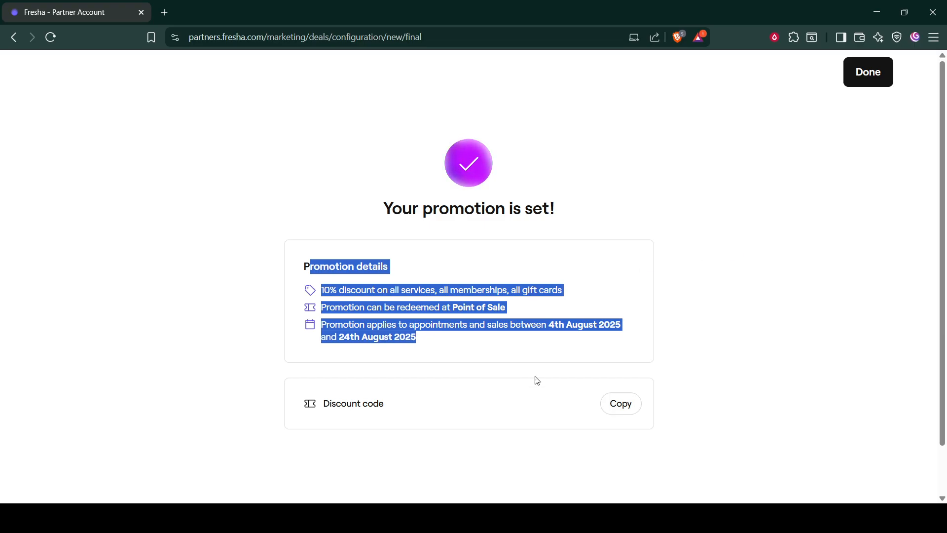
drag(380, 405, 327, 406)
click(433, 412)
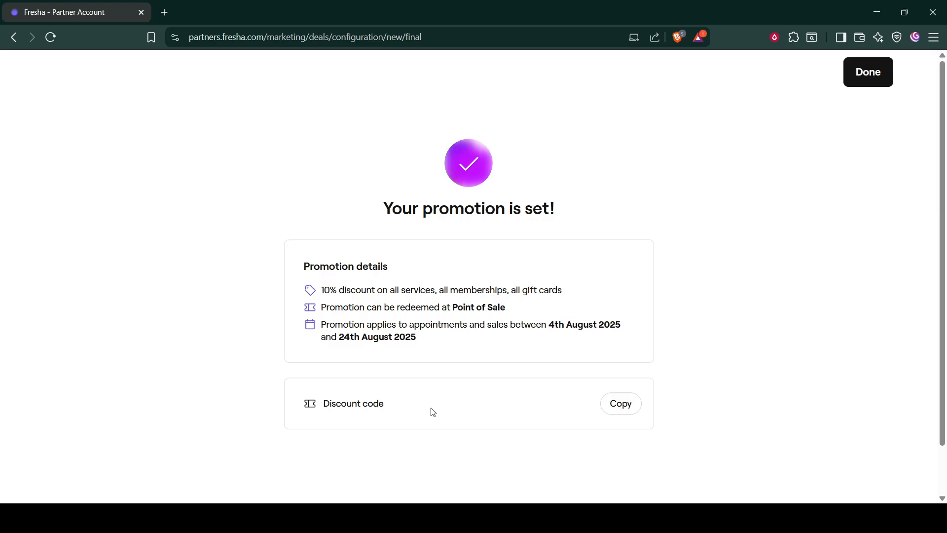
click(604, 409)
click(602, 403)
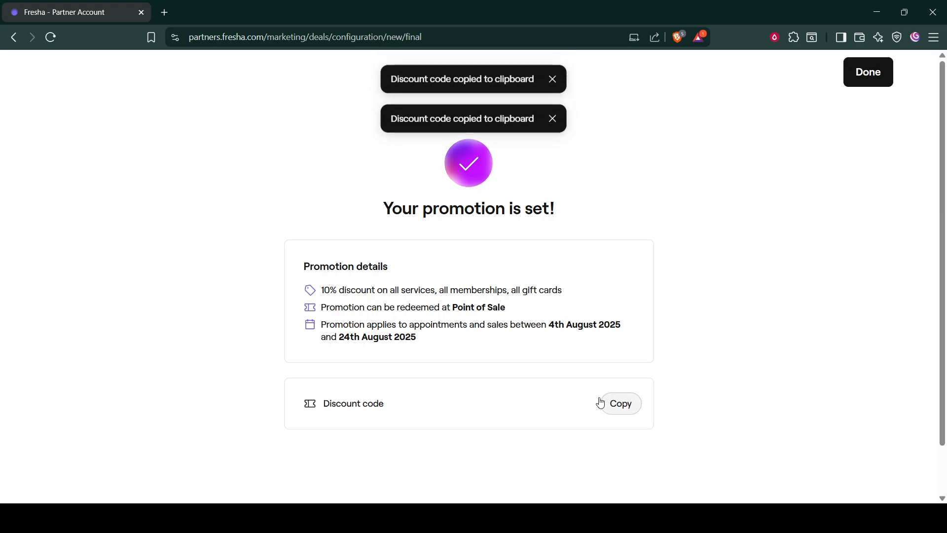